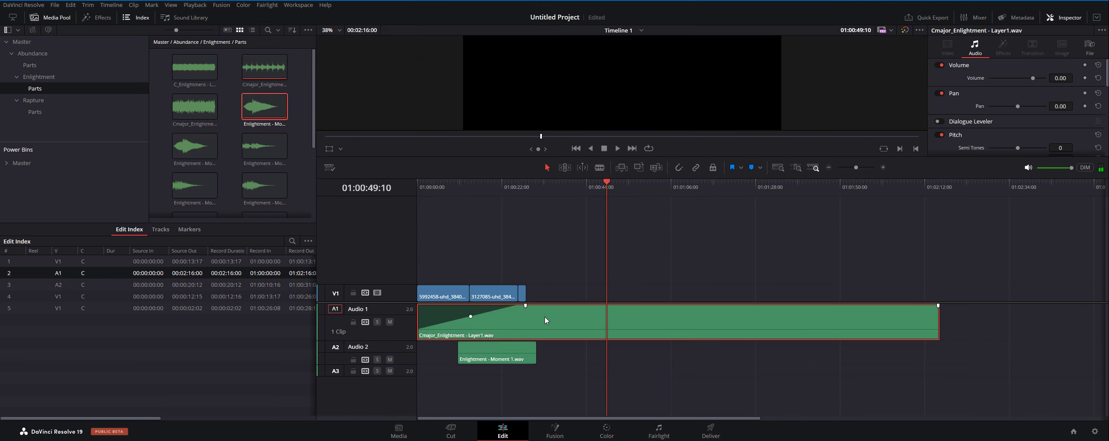
# Replace the Audio 1 Cmajor stem with C_Enlightment Layer3, and add Layer1 on Audio 2 and Layer2 on Audio 3.
pyautogui.press('Delete')
pyautogui.press('Home')
pyautogui.moveTo(211, 75); pyautogui.dragTo(416, 316)
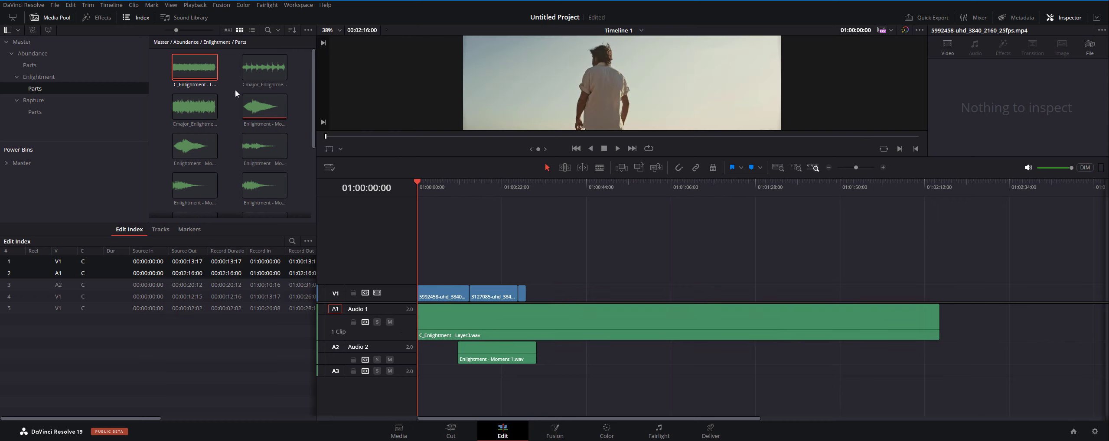
pyautogui.moveTo(264, 68); pyautogui.dragTo(420, 352)
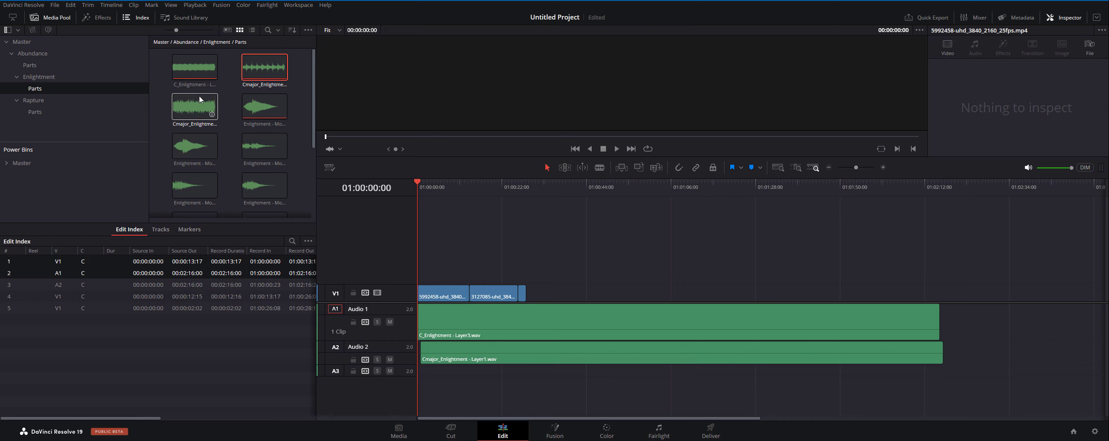
pyautogui.click(198, 95)
pyautogui.moveTo(198, 96); pyautogui.dragTo(435, 371)
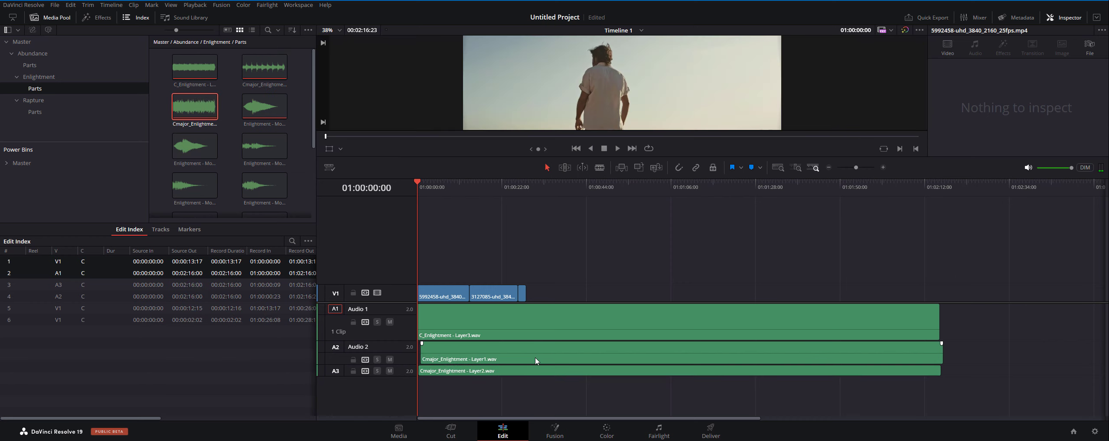
# Align the Layer1 and Layer2 stems with Layer3 and give Layer1 a fade-in on Audio 2.
pyautogui.click(454, 354)
pyautogui.moveTo(453, 372); pyautogui.dragTo(473, 346)
pyautogui.click(456, 352)
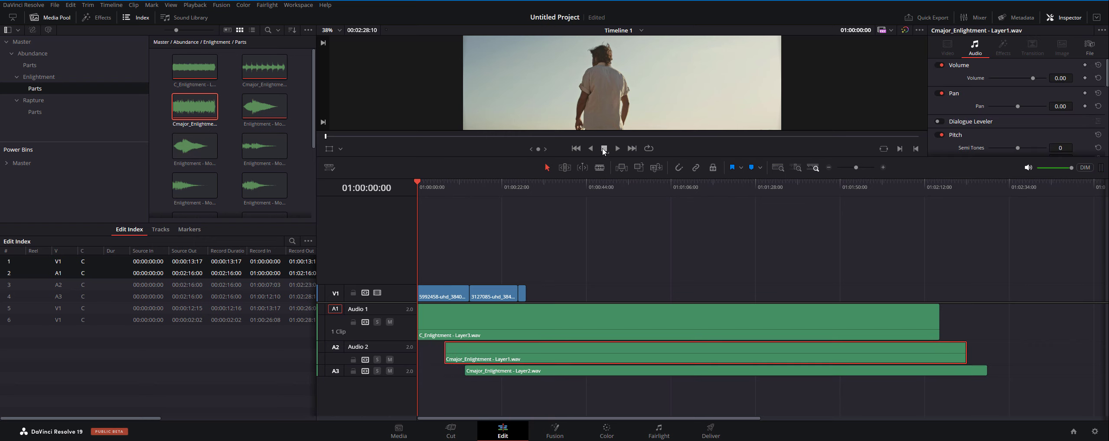
pyautogui.press('space')
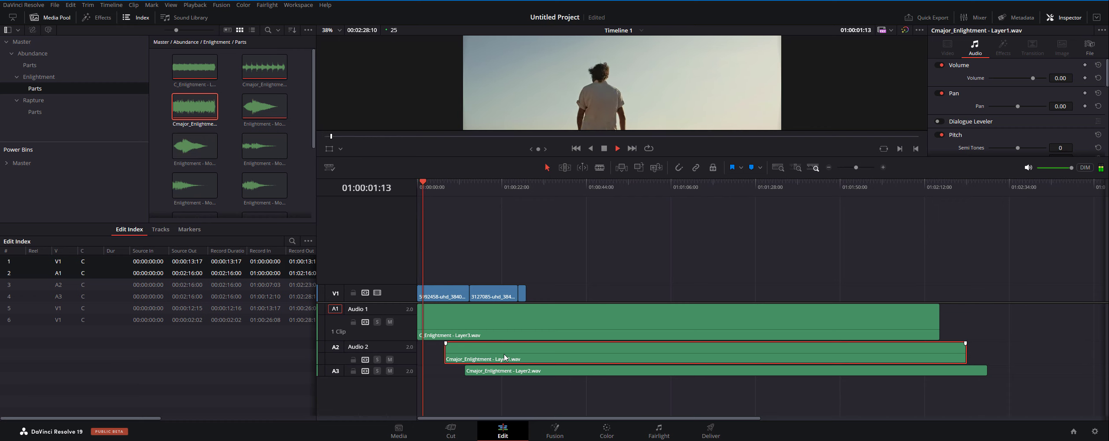
pyautogui.moveTo(503, 353); pyautogui.dragTo(534, 373)
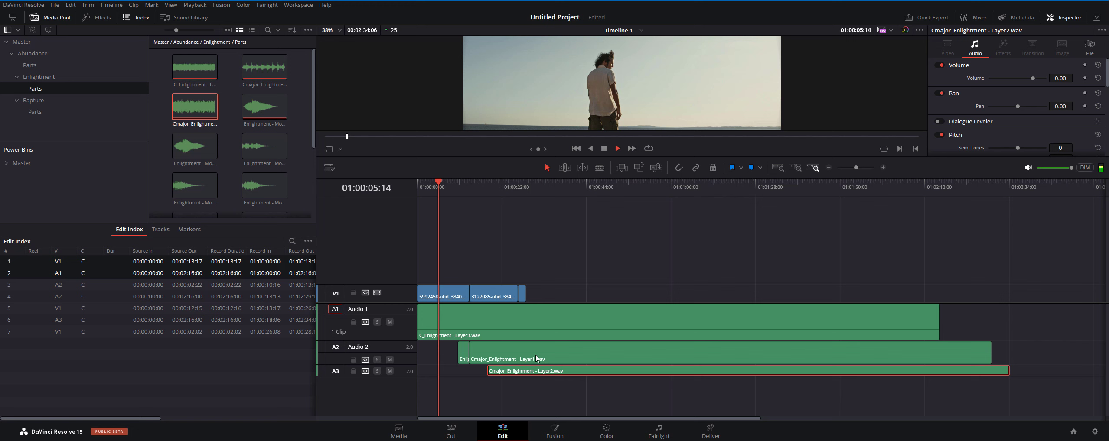
pyautogui.click(466, 343)
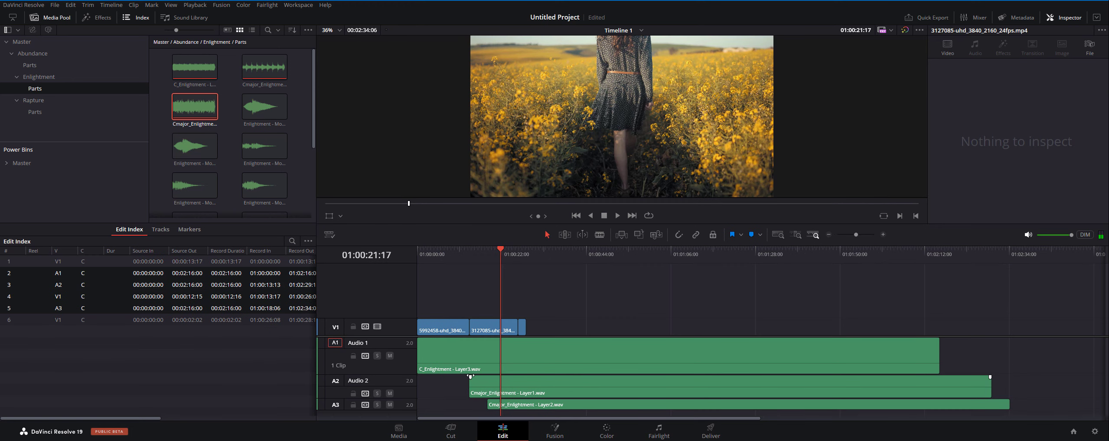
pyautogui.moveTo(470, 376); pyautogui.dragTo(514, 405)
pyautogui.click(545, 405)
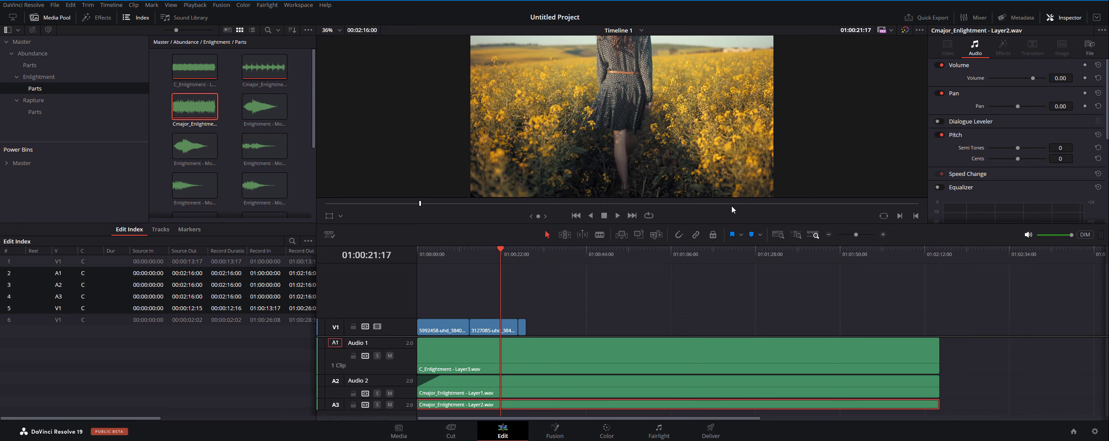
# Drop an Enlightment Moment hit onto a new Audio 4 track and nudge it slightly later.
pyautogui.moveTo(733, 224); pyautogui.dragTo(733, 148)
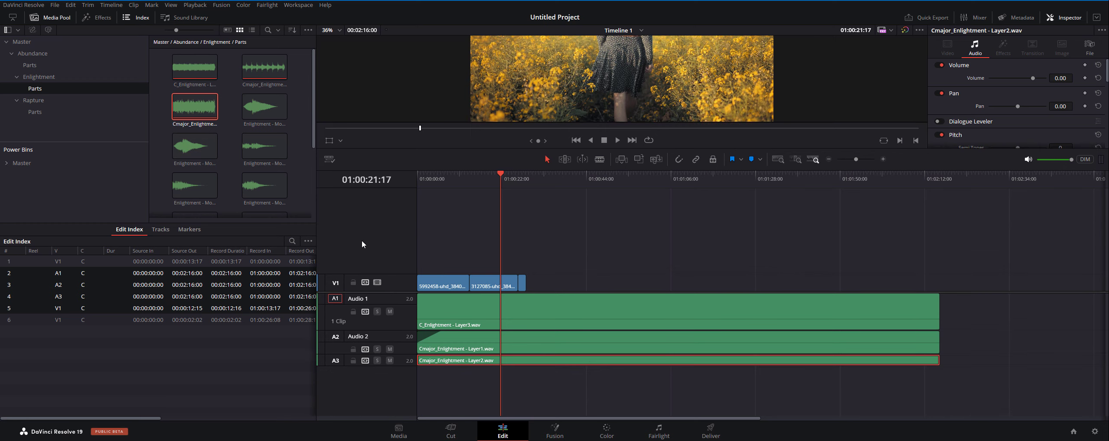
pyautogui.moveTo(265, 183); pyautogui.dragTo(468, 382)
pyautogui.click(462, 173)
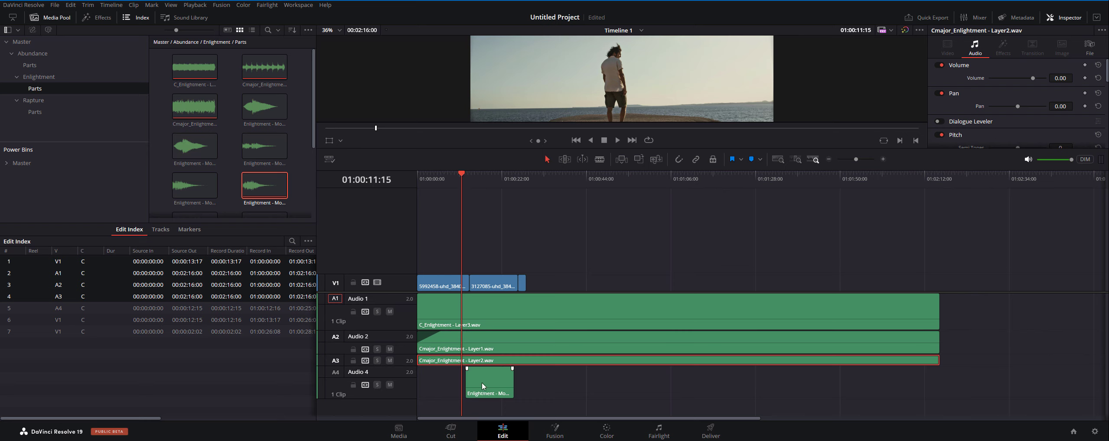
pyautogui.moveTo(483, 387)
pyautogui.mouseDown()
pyautogui.moveTo(470, 375)
pyautogui.moveTo(483, 388)
pyautogui.mouseUp()
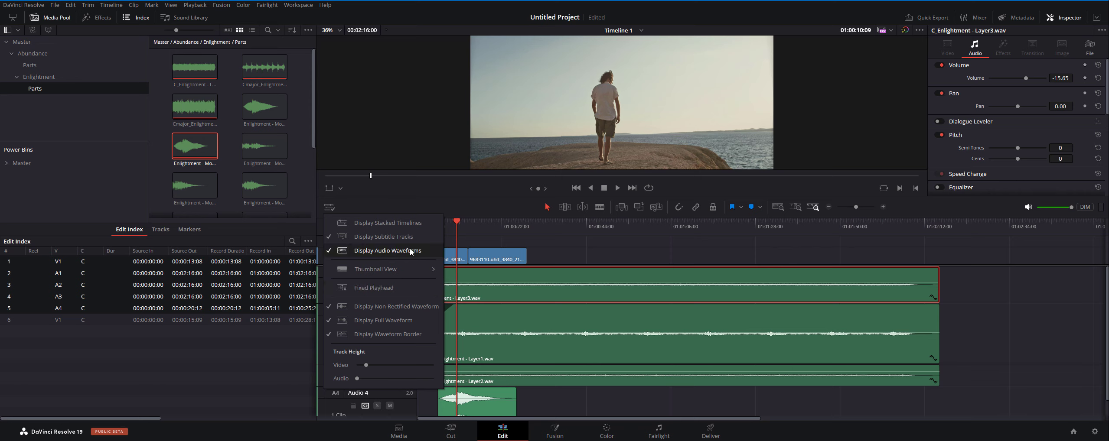
# Turn the timeline's audio waveform display off and back on.
pyautogui.click(374, 251)
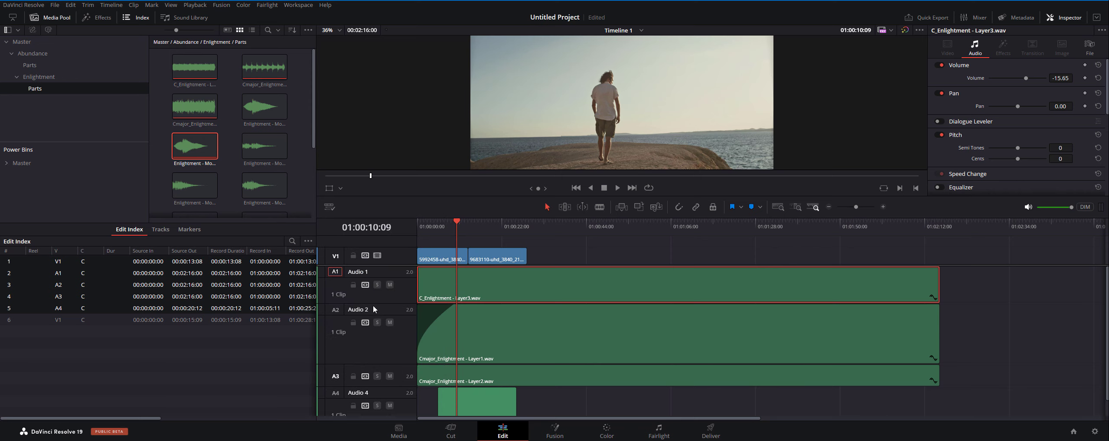
pyautogui.click(329, 207)
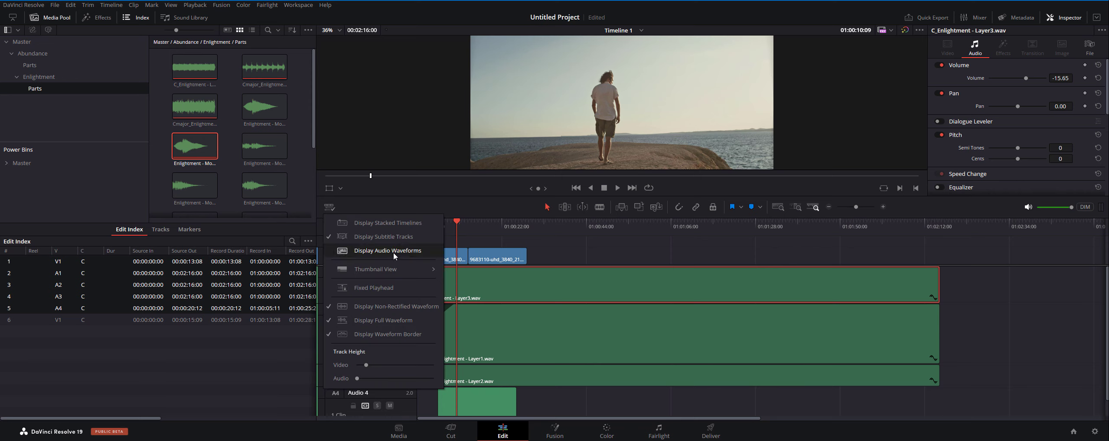
pyautogui.click(394, 253)
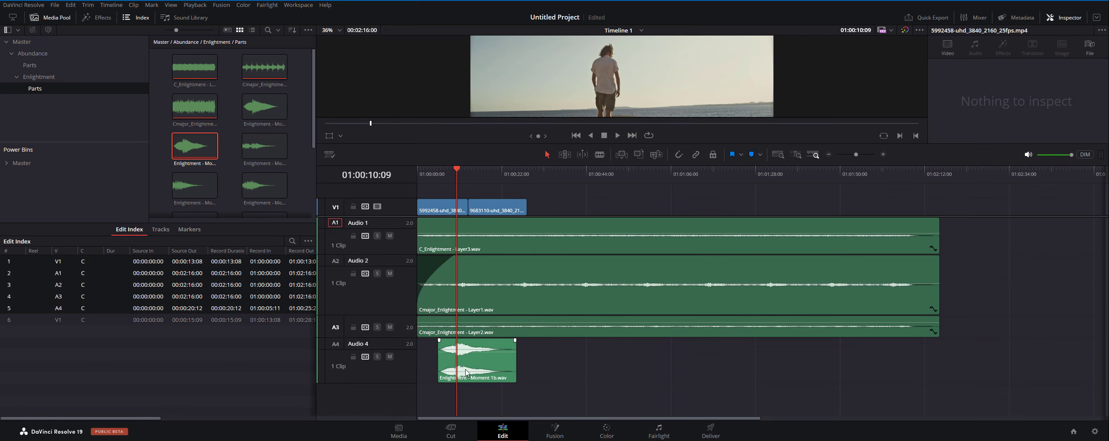
# Move the Moment 1b hit on Audio 4 to start at 01:00:08:00, then fine-tune its position.
pyautogui.moveTo(456, 369); pyautogui.dragTo(506, 361)
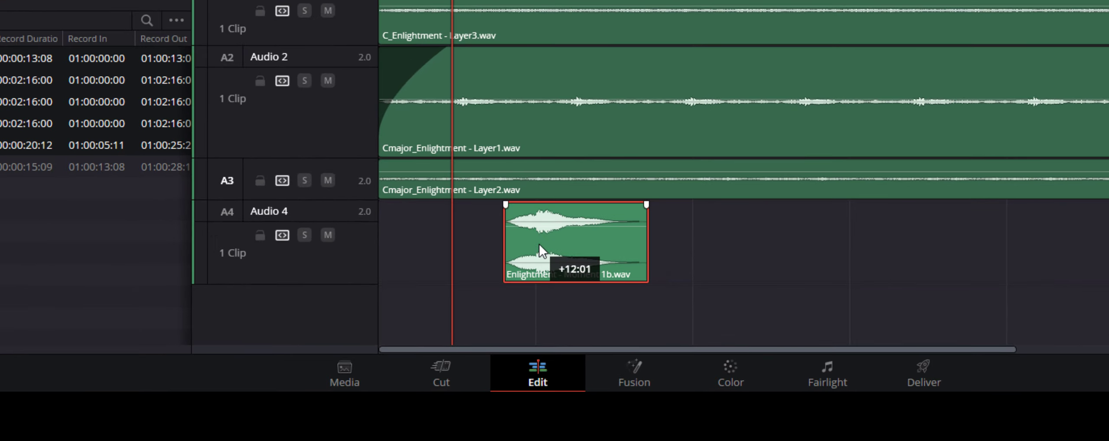
pyautogui.moveTo(538, 244); pyautogui.dragTo(455, 208)
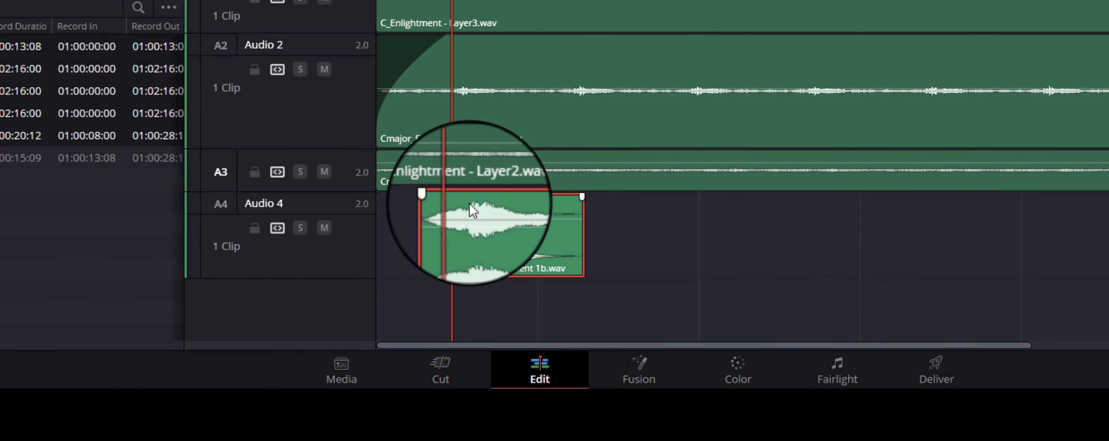
pyautogui.press('space')
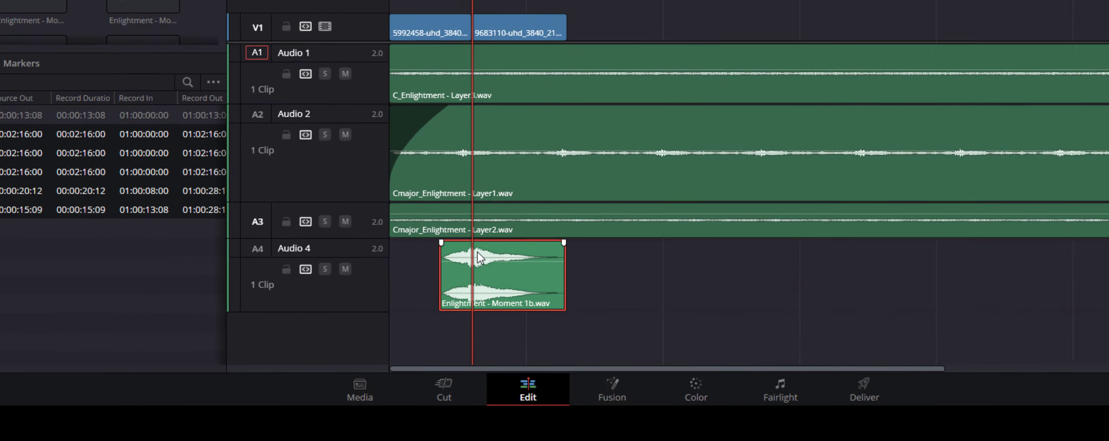
pyautogui.moveTo(474, 213); pyautogui.dragTo(479, 214)
pyautogui.moveTo(472, 347); pyautogui.dragTo(470, 347)
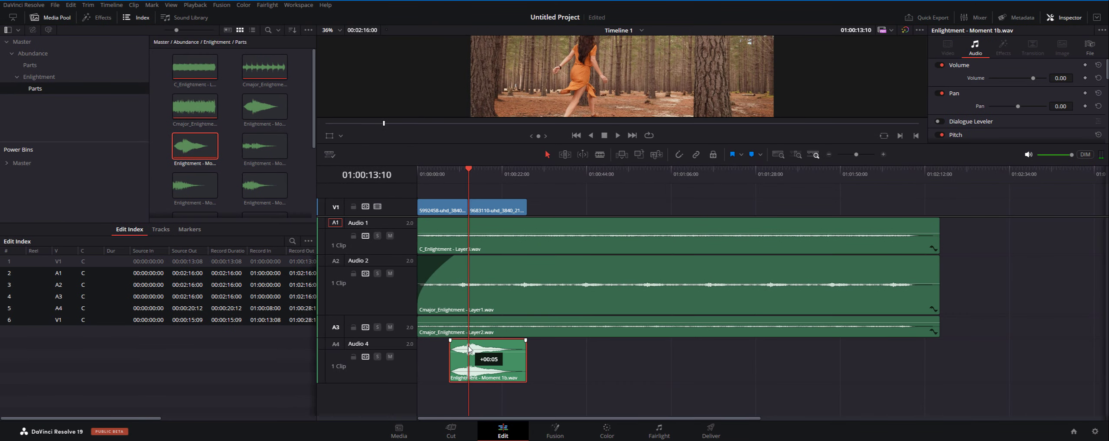
# Lower the Layer2 and Layer1 stem volumes to -20.61 and play back from about 01:00:10.
pyautogui.click(472, 326)
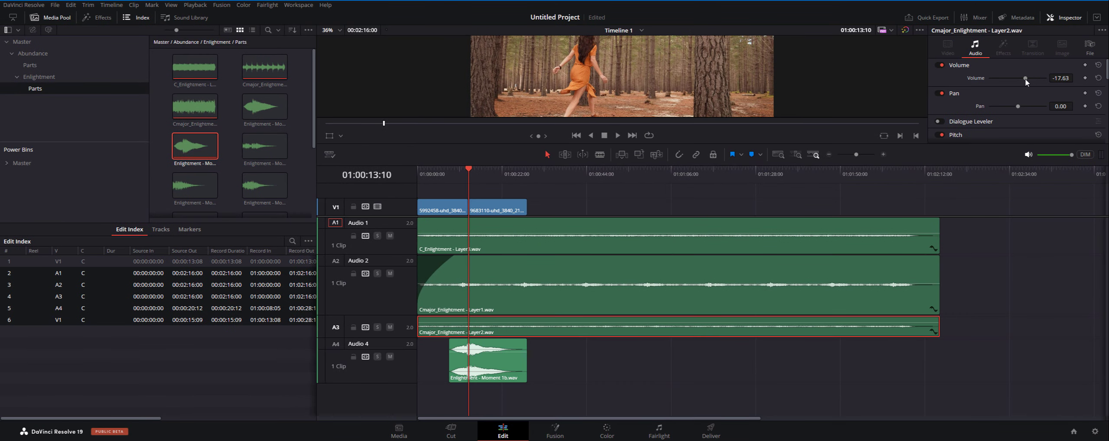
pyautogui.moveTo(1026, 80); pyautogui.dragTo(1023, 79)
pyautogui.click(666, 275)
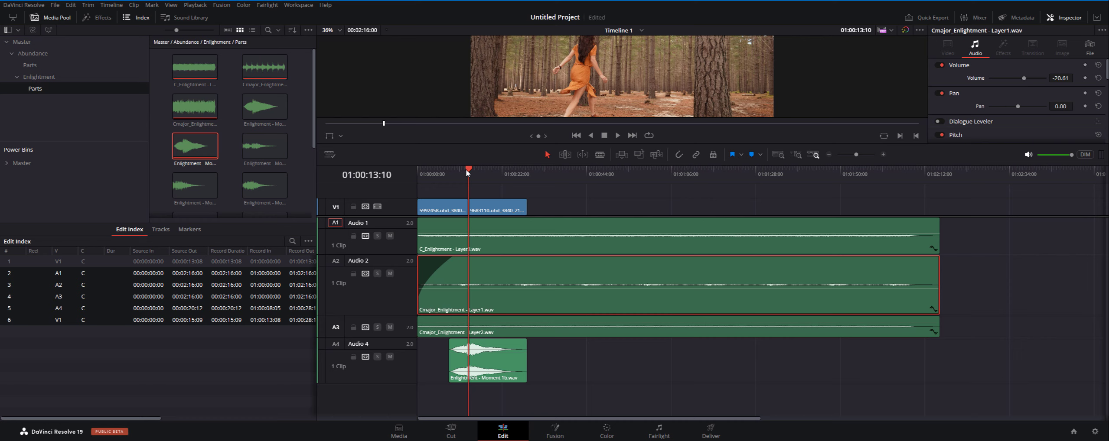
pyautogui.moveTo(467, 170); pyautogui.dragTo(458, 169)
pyautogui.press('space')
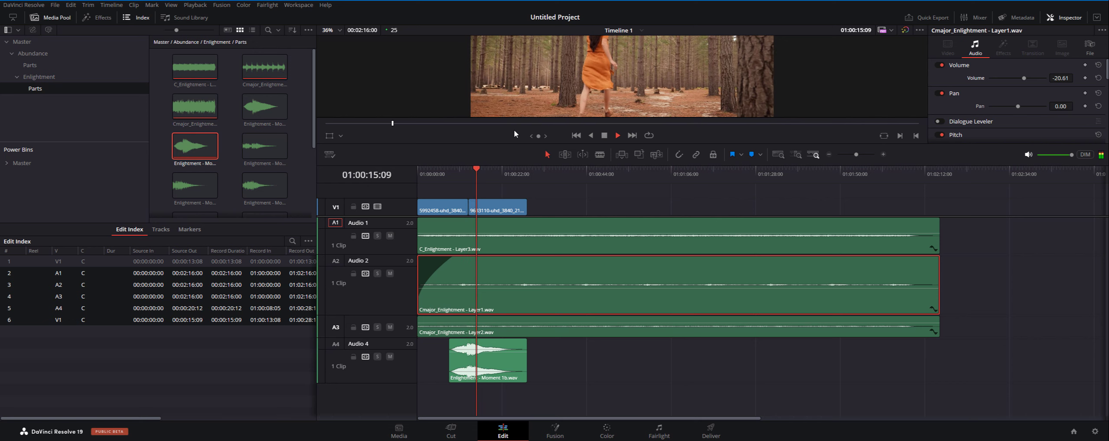
# Stop playback and add two more Enlightment Moment hits on Audio 4 after Moment 1b.
pyautogui.press('space')
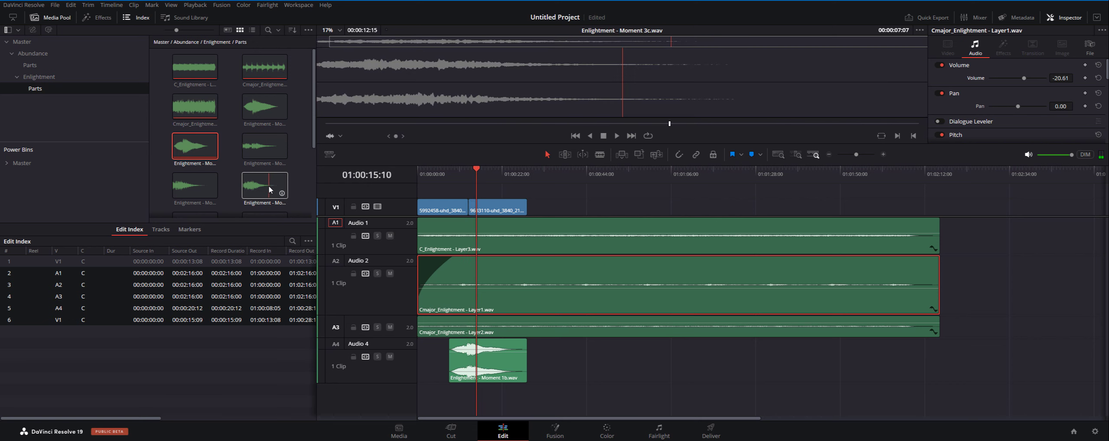
pyautogui.moveTo(269, 189); pyautogui.dragTo(528, 369)
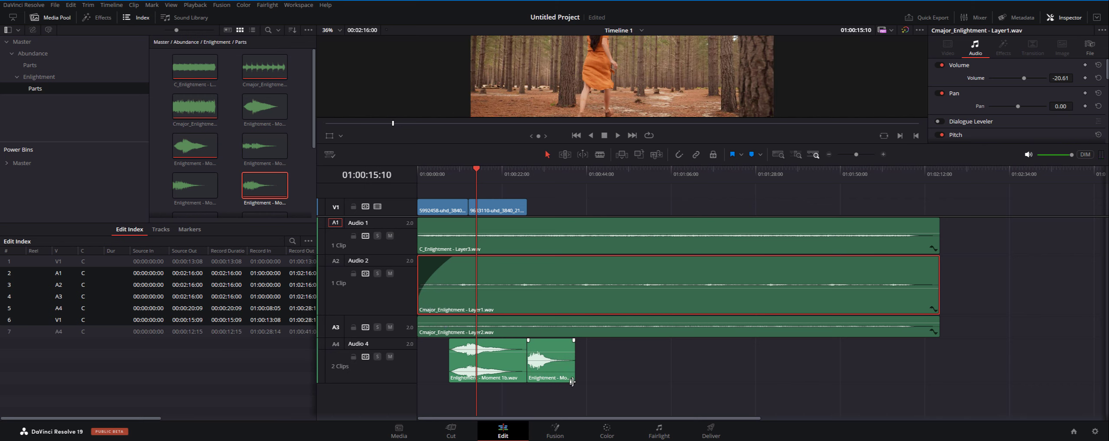
pyautogui.moveTo(205, 139); pyautogui.dragTo(580, 363)
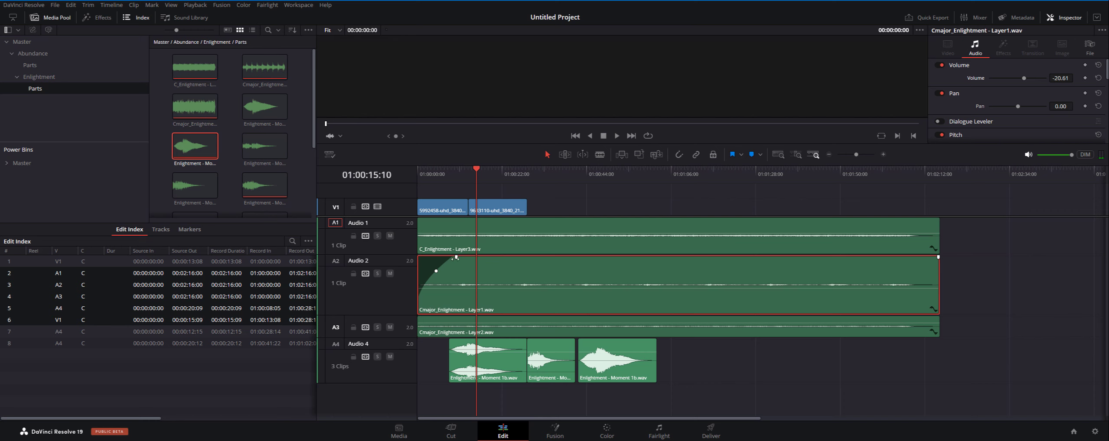
# Lengthen Layer1's fade-in, push Layer1 and Layer2 later, and audition from 01:00:10.
pyautogui.moveTo(456, 257); pyautogui.dragTo(595, 258)
pyautogui.moveTo(571, 299); pyautogui.dragTo(677, 298)
pyautogui.moveTo(513, 326); pyautogui.dragTo(674, 326)
pyautogui.click(460, 169)
pyautogui.press('space')
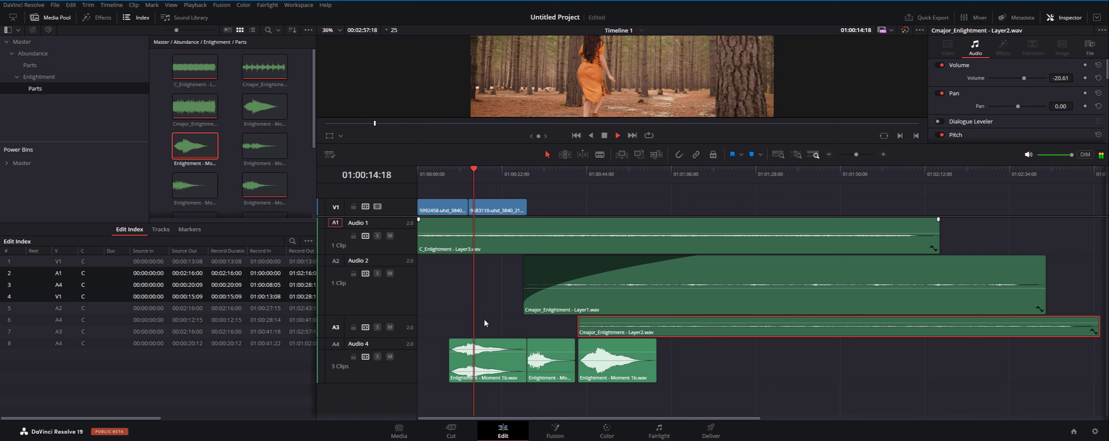
pyautogui.press('space')
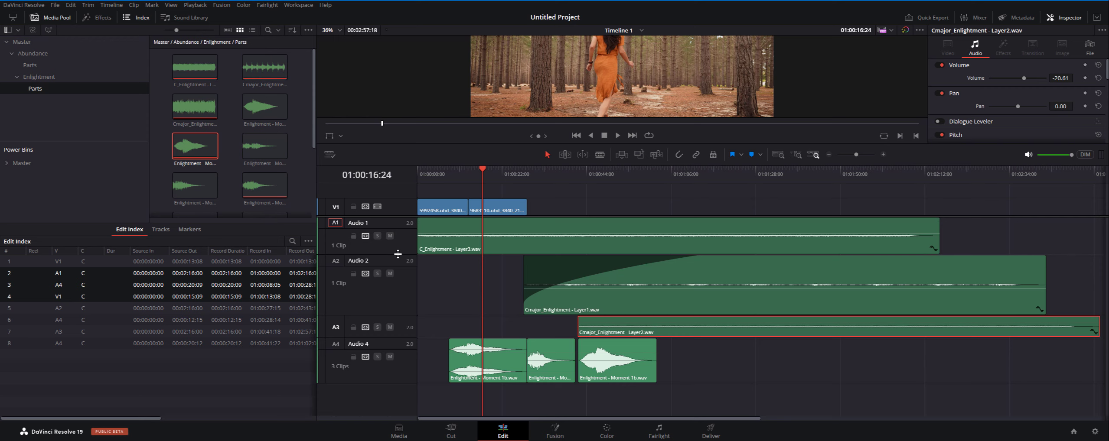
# Make the Audio 1 track taller, then shrink it back down.
pyautogui.moveTo(396, 254); pyautogui.dragTo(399, 294)
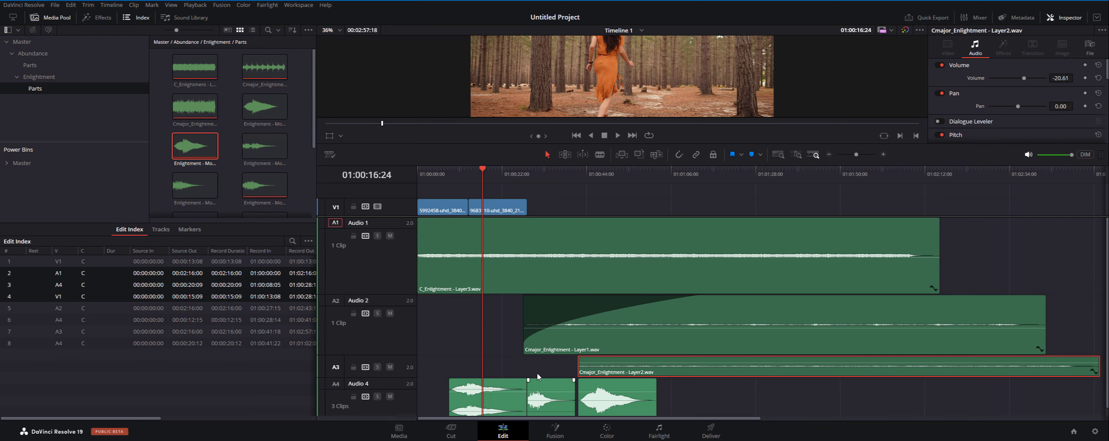
pyautogui.scroll(-1, 541, 363)
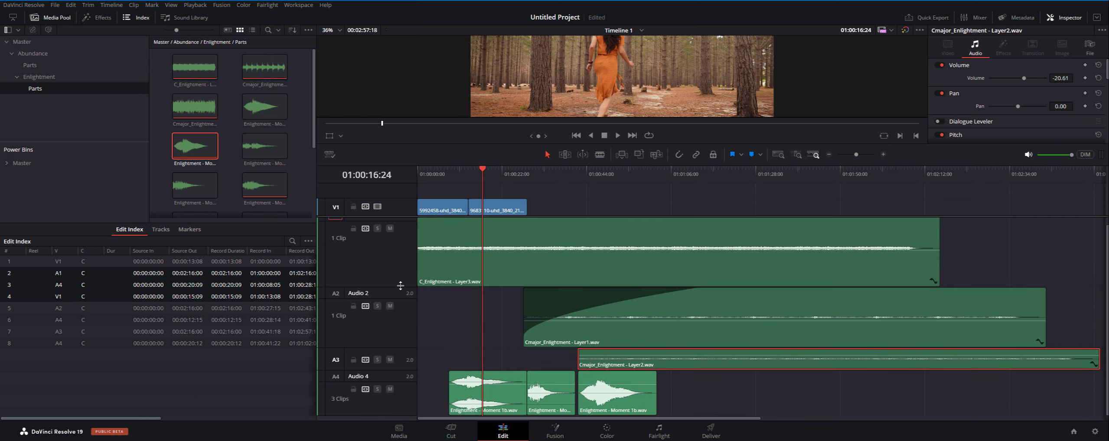
pyautogui.moveTo(401, 286); pyautogui.dragTo(404, 254)
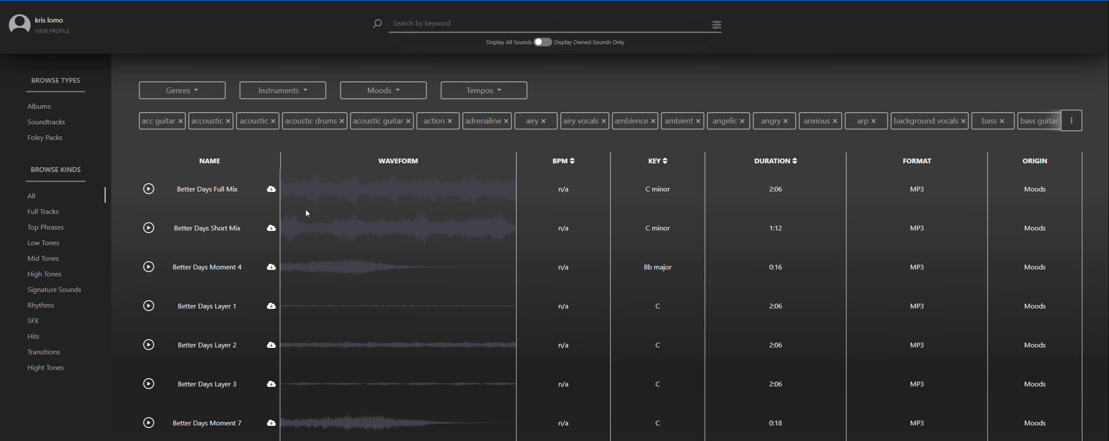
# Scroll through the Moods sound library and back to the top where the filter dropdowns show.
pyautogui.scroll(-5, 376, 274)
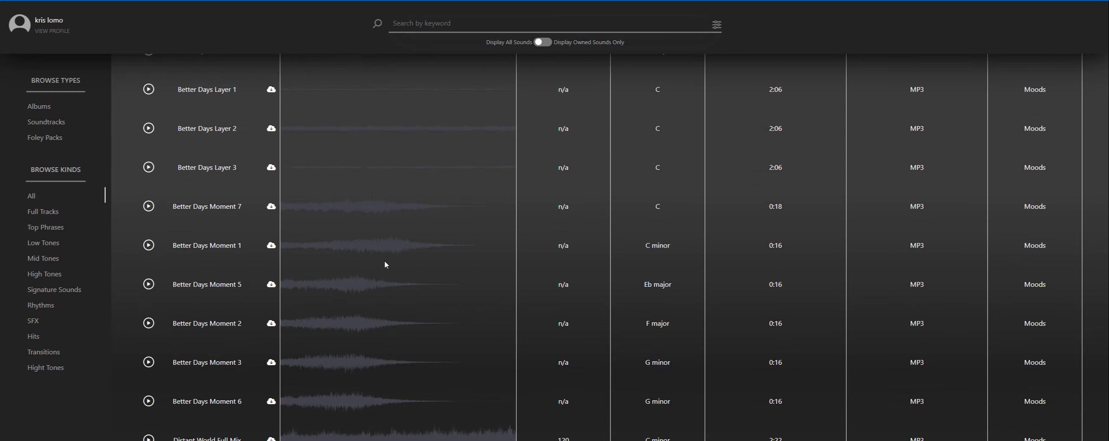
pyautogui.scroll(4, 454, 309)
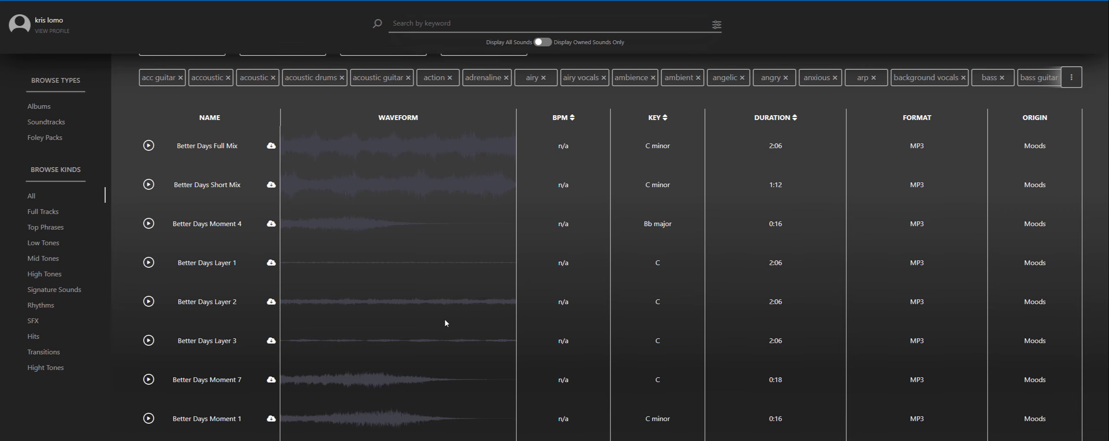
pyautogui.scroll(-5, 476, 263)
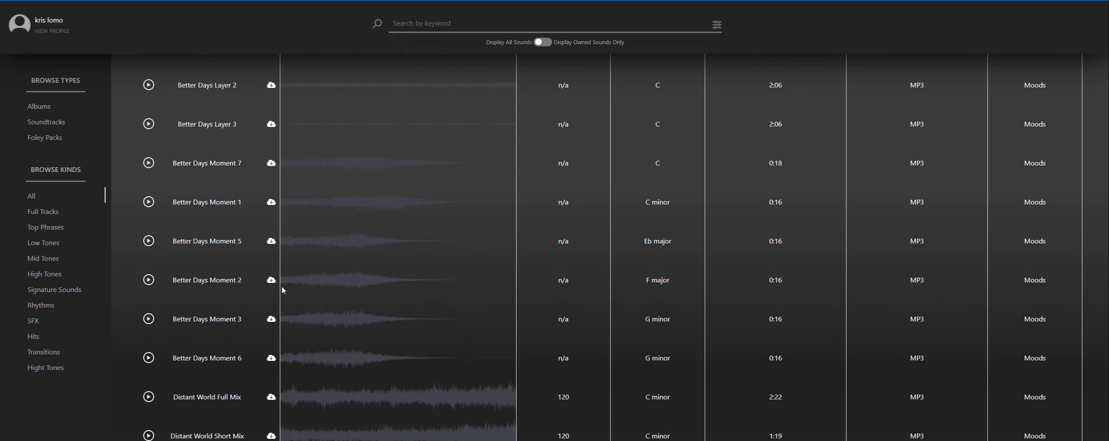
pyautogui.scroll(5, 455, 319)
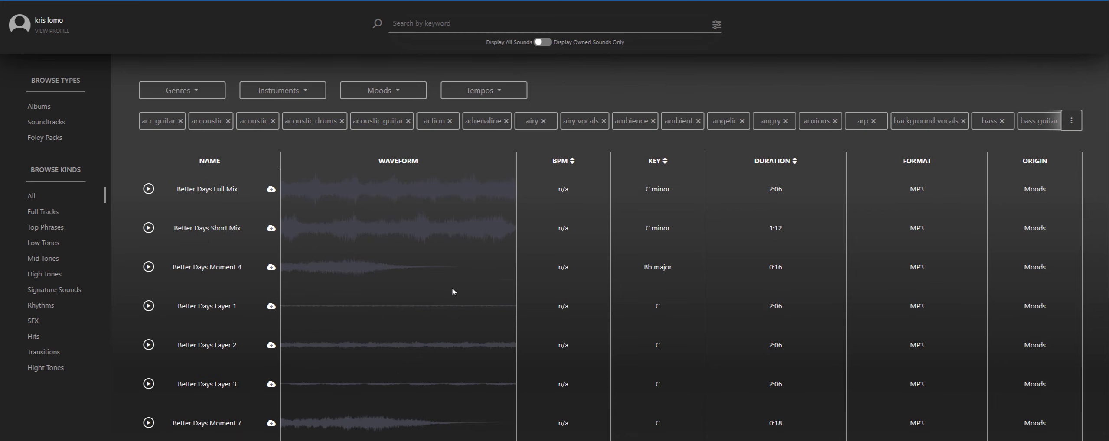
pyautogui.scroll(-3, 452, 292)
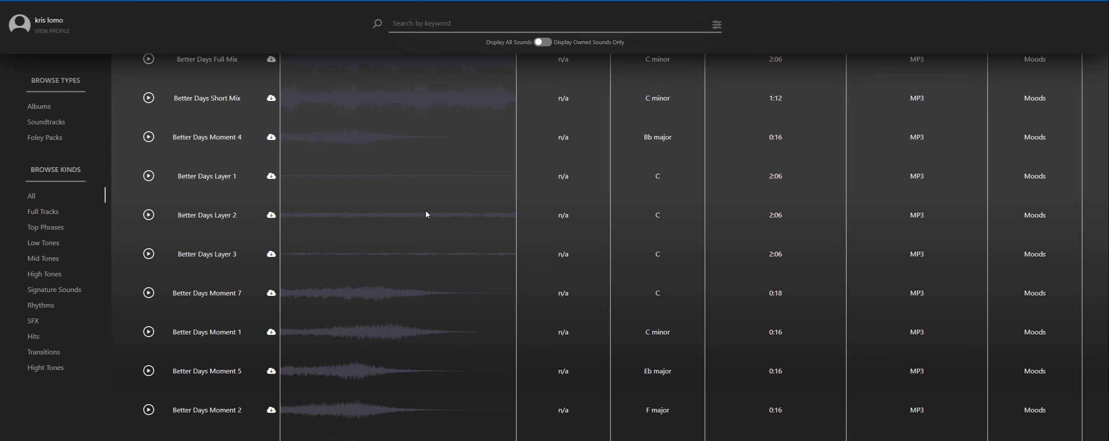
pyautogui.scroll(-5, 481, 263)
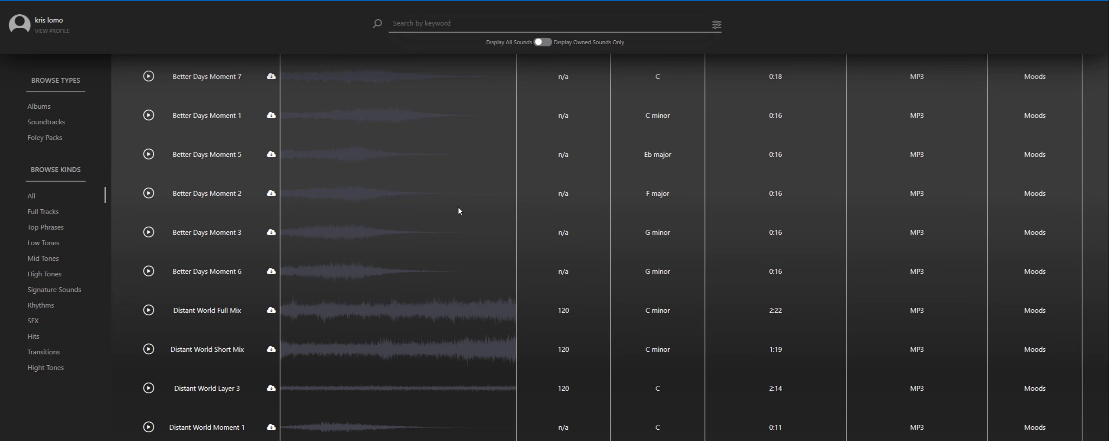
pyautogui.scroll(4, 486, 250)
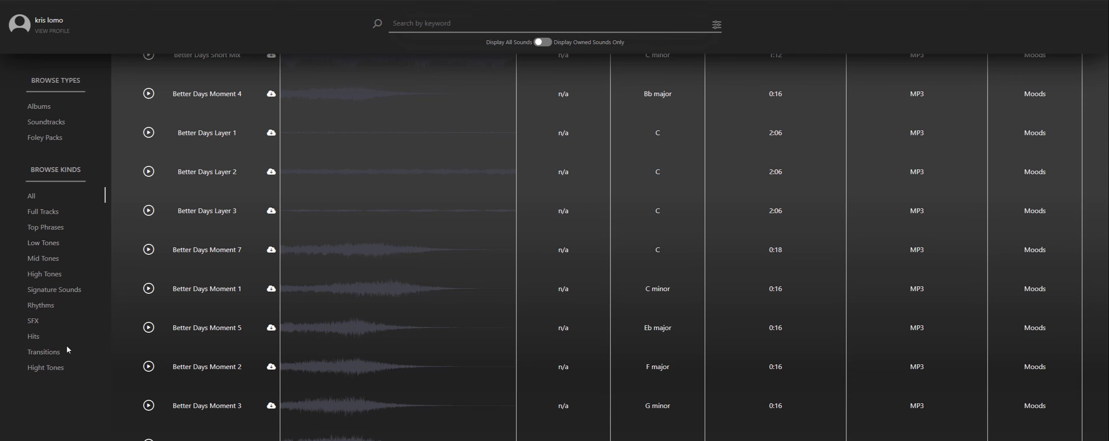
pyautogui.scroll(4, 239, 245)
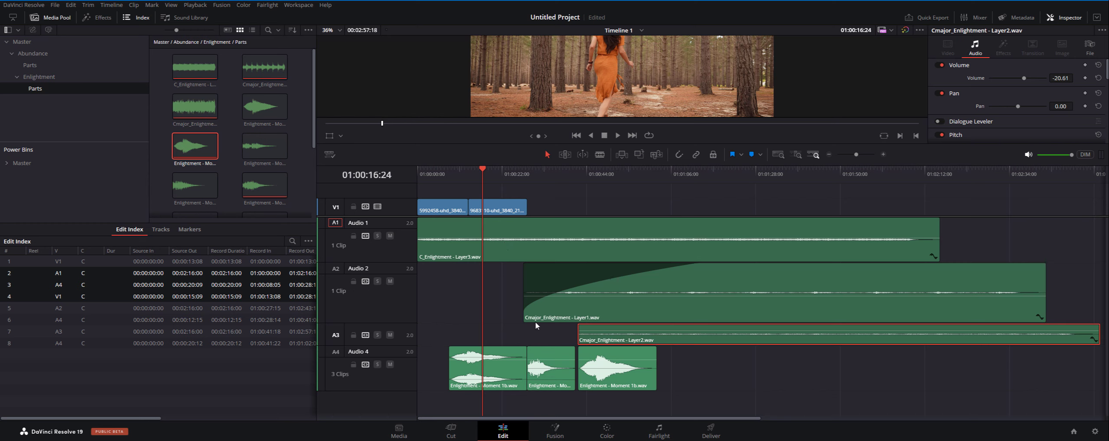
pyautogui.click(593, 247)
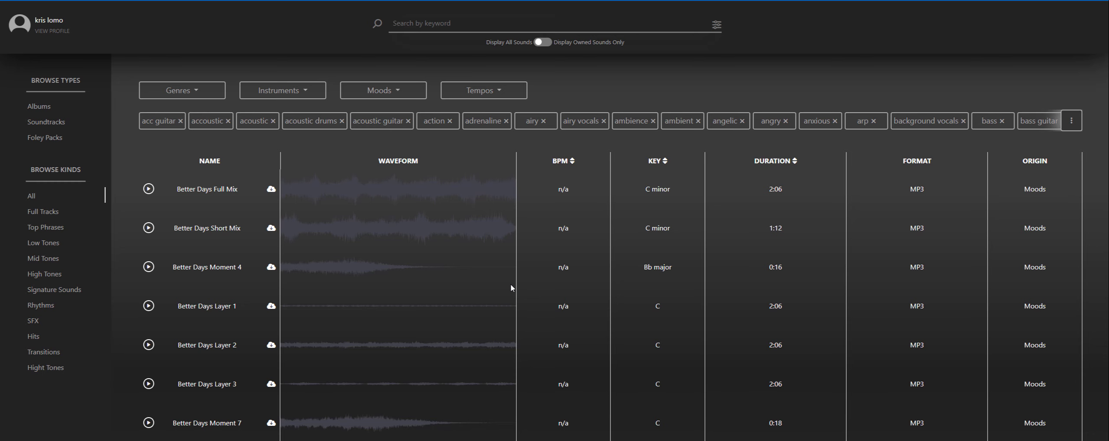
# Filter the sound list to the Cmajor key and scroll through the results.
pyautogui.click(717, 27)
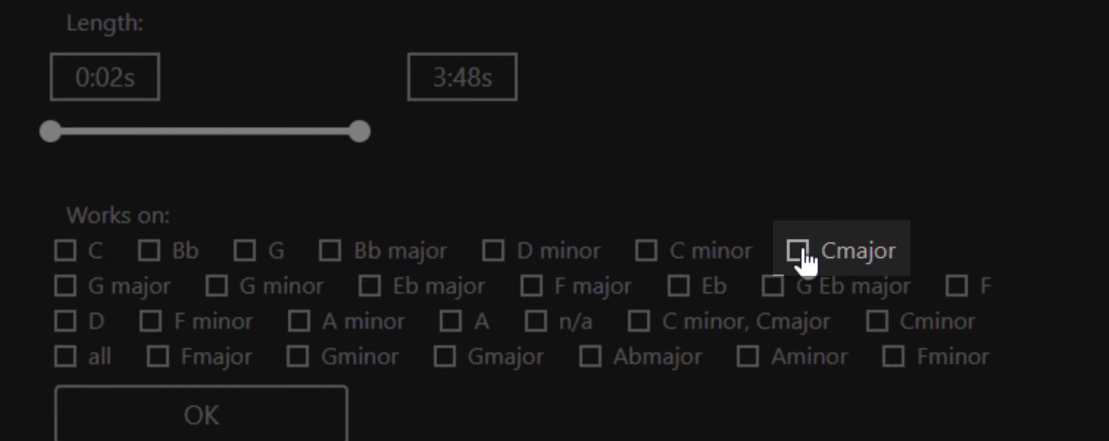
pyautogui.click(906, 265)
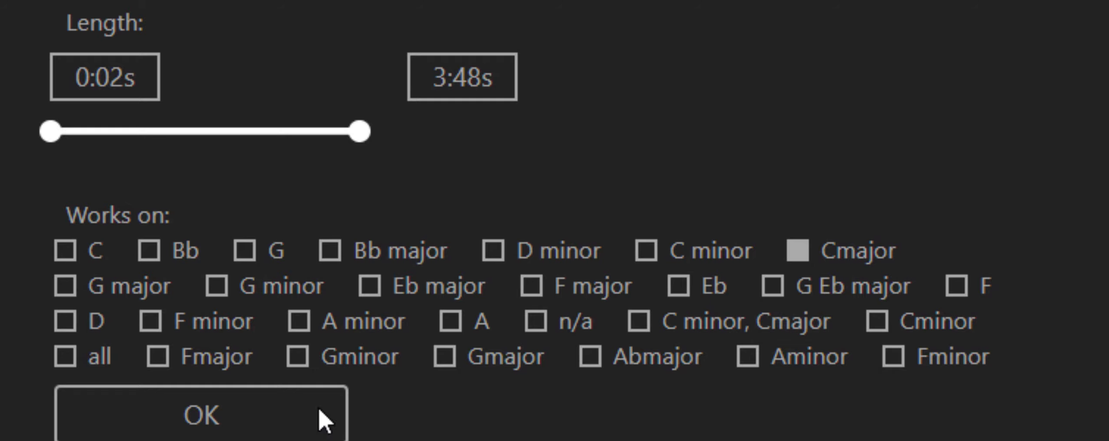
pyautogui.click(316, 427)
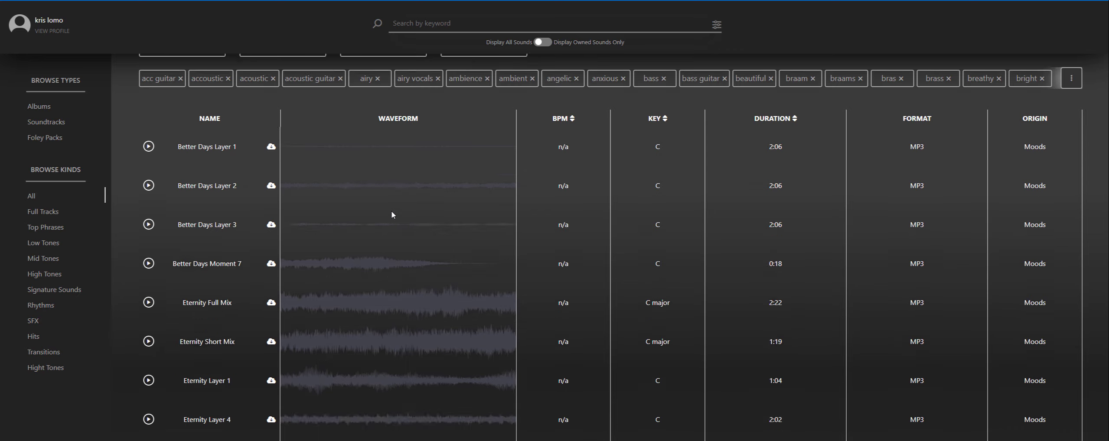
pyautogui.scroll(-3, 518, 233)
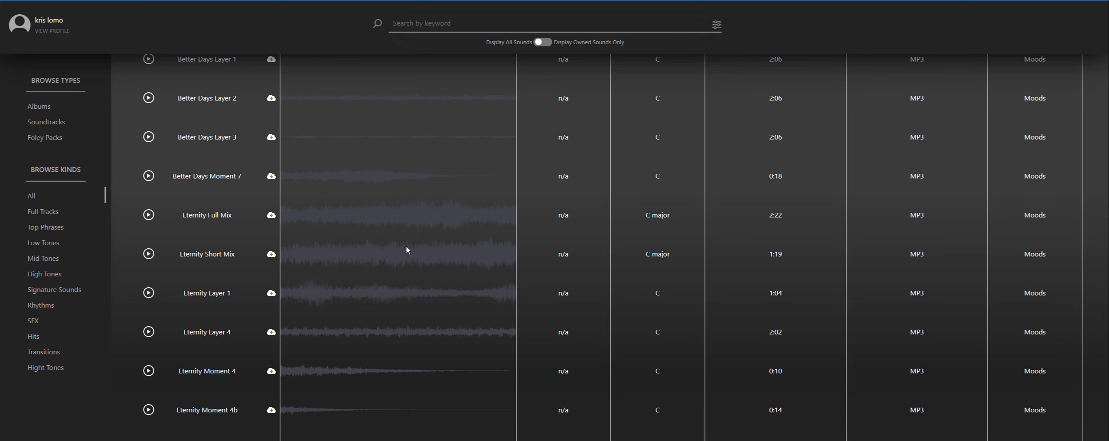
pyautogui.scroll(3, 452, 284)
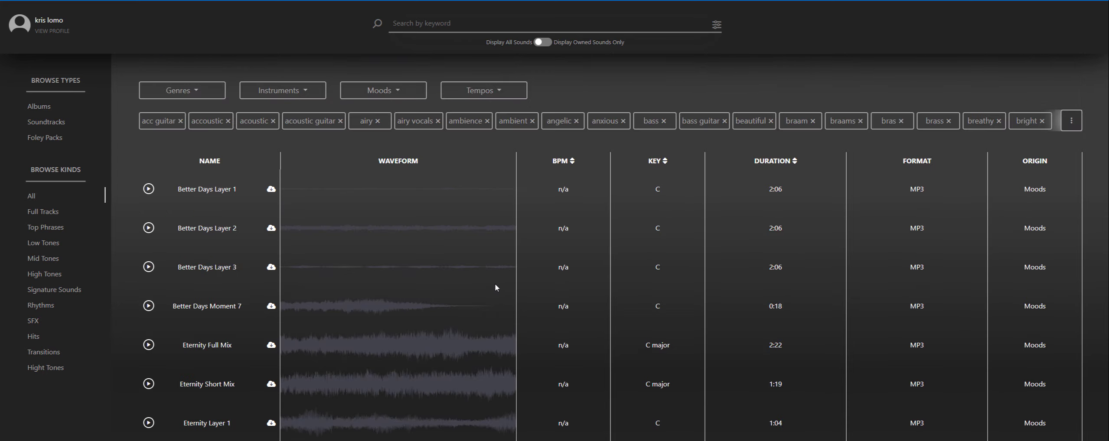
pyautogui.scroll(-6, 534, 260)
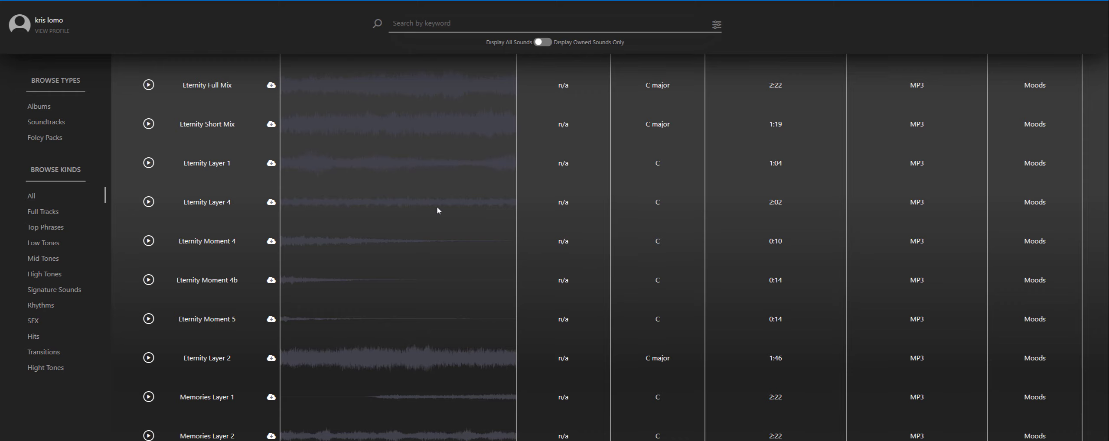
# Preview the Eternity Layer 2 stem, pause it, and download it to the local library.
pyautogui.scroll(-1, 437, 210)
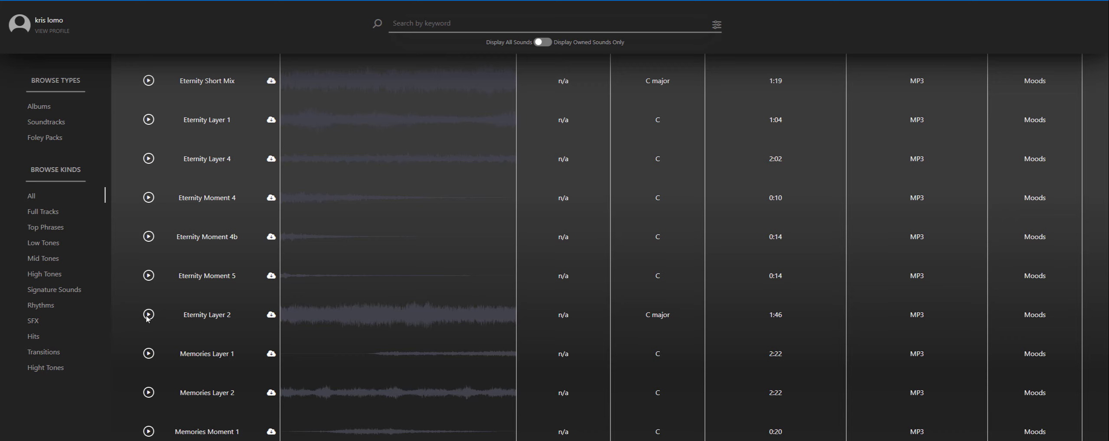
pyautogui.click(148, 315)
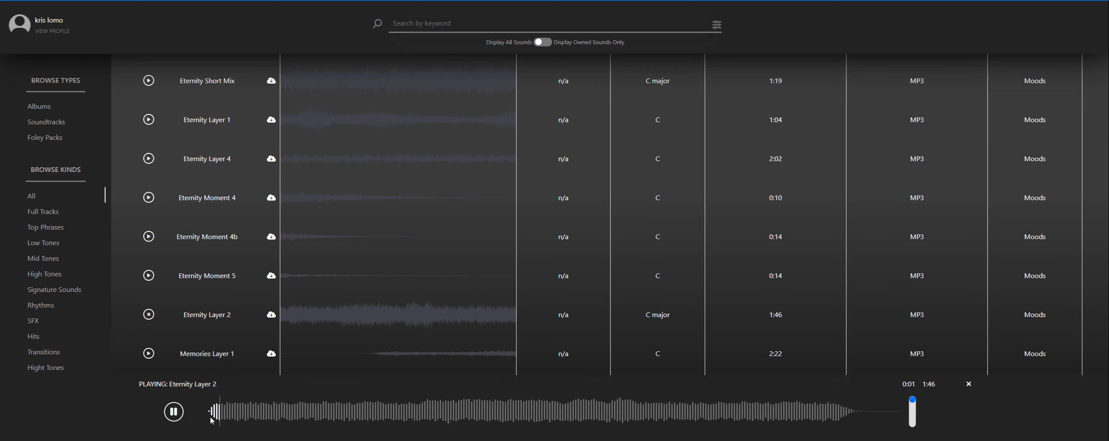
pyautogui.click(173, 411)
pyautogui.click(1032, 318)
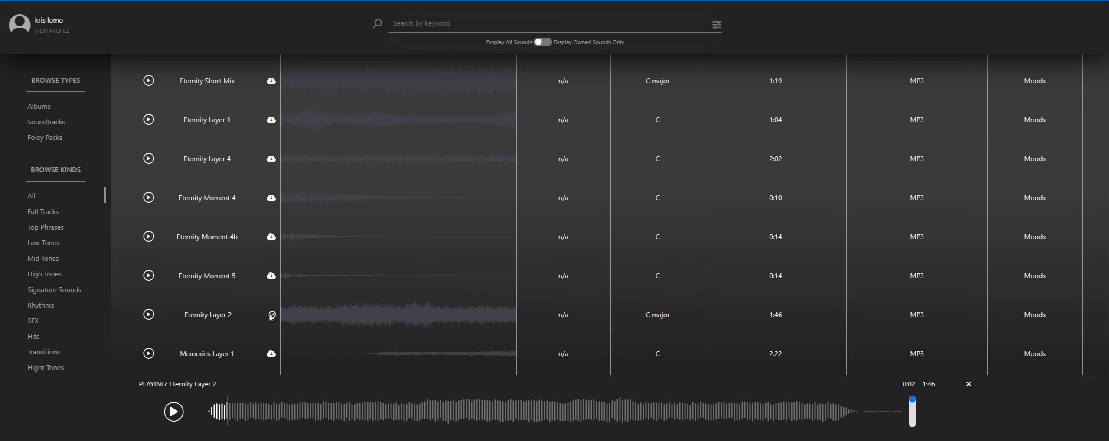
# Run SYNC NOW from the profile's Settings tab, then close the settings dialog.
pyautogui.click(51, 31)
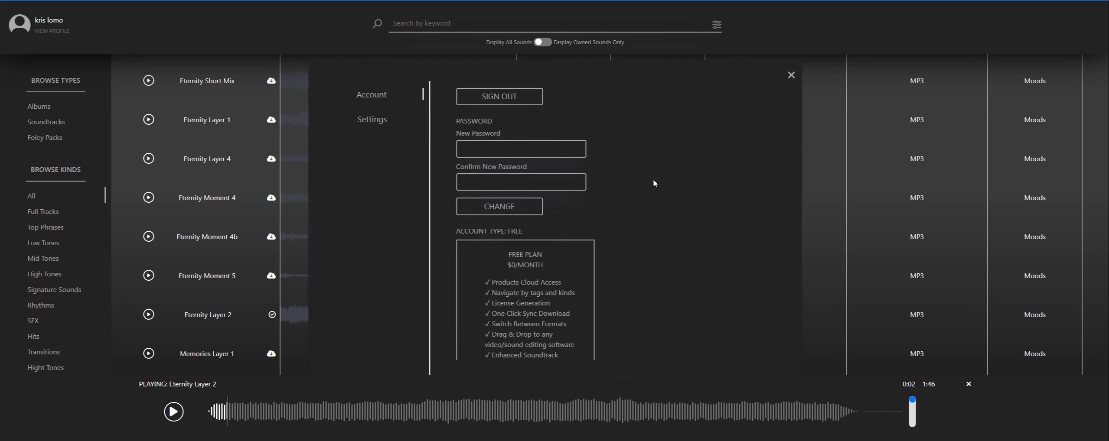
pyautogui.scroll(-4, 667, 175)
pyautogui.scroll(4, 677, 177)
pyautogui.click(406, 130)
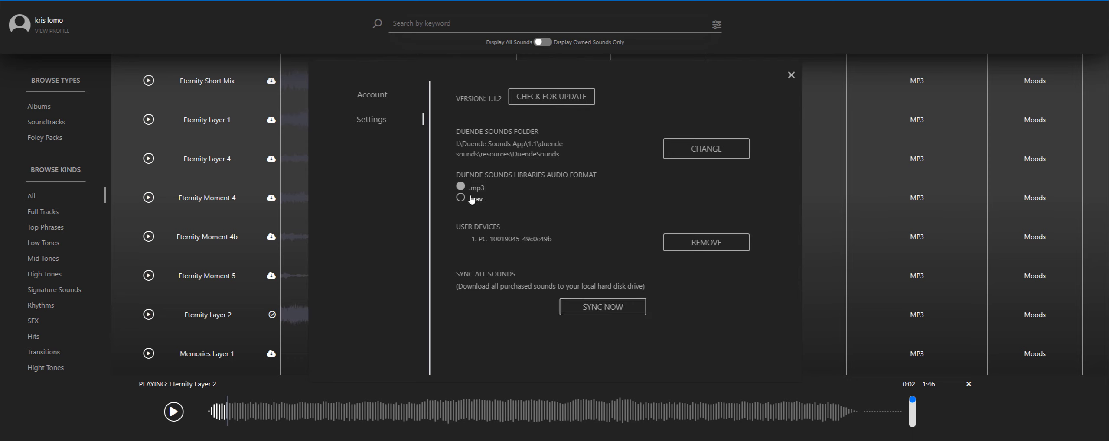
pyautogui.click(576, 311)
pyautogui.click(790, 76)
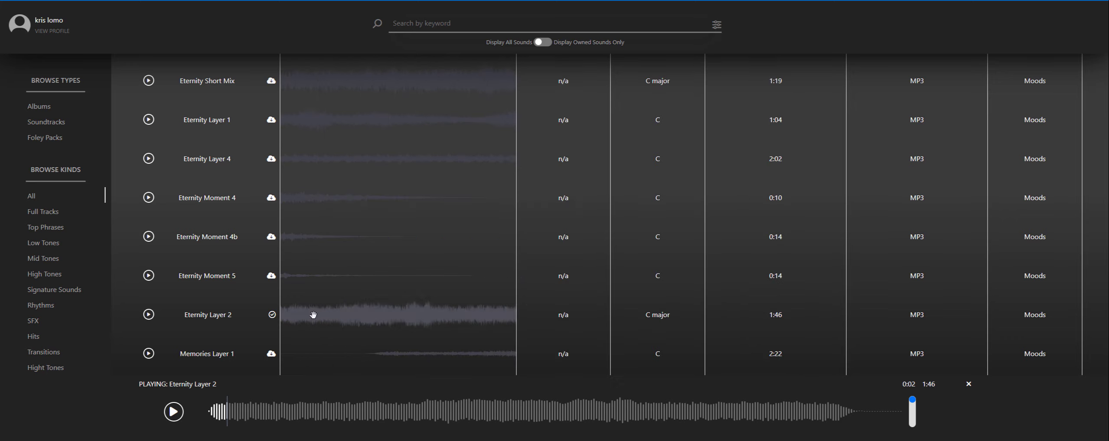
# Place the Cmajor-Eternity Layer 2 stem on Audio 5 and give its start a fade-in.
pyautogui.moveTo(313, 315); pyautogui.dragTo(463, 415)
pyautogui.click(733, 359)
pyautogui.scroll(-1, 450, 404)
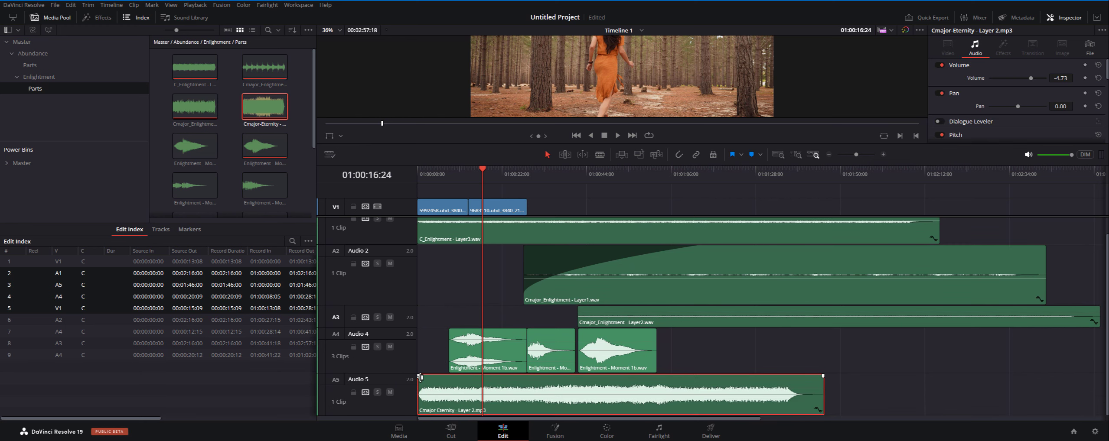
pyautogui.moveTo(419, 376); pyautogui.dragTo(494, 376)
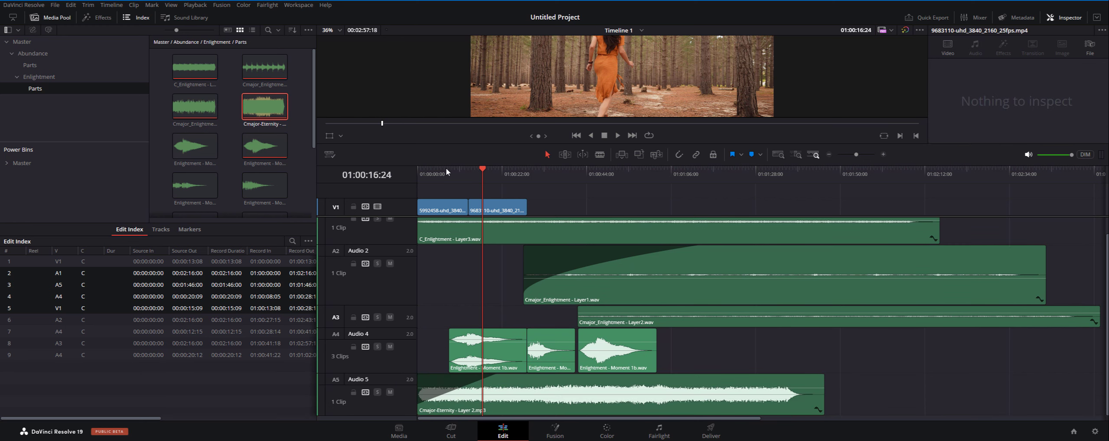
# Play the timeline from 01:00:07:05, shorten the Audio 5 fade-in, then stop playback.
pyautogui.click(445, 186)
pyautogui.click(617, 136)
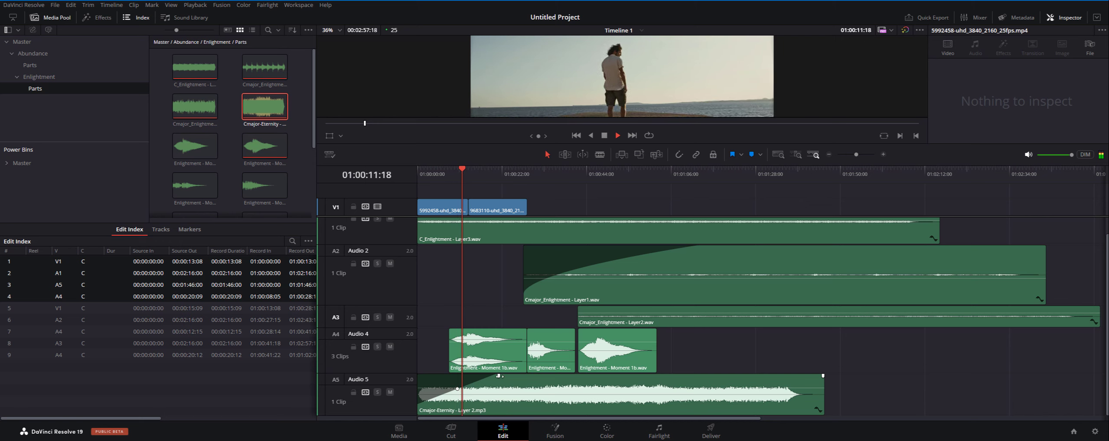
pyautogui.moveTo(499, 376); pyautogui.dragTo(486, 376)
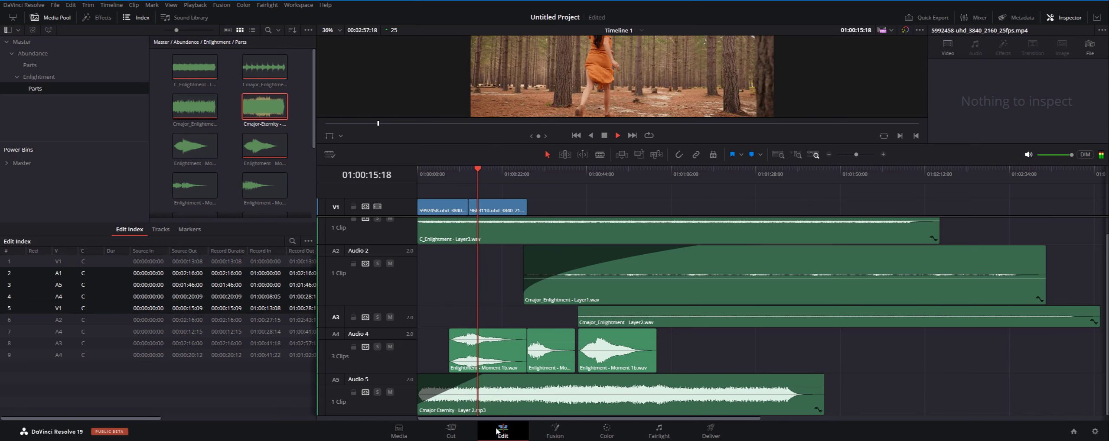
pyautogui.click(604, 136)
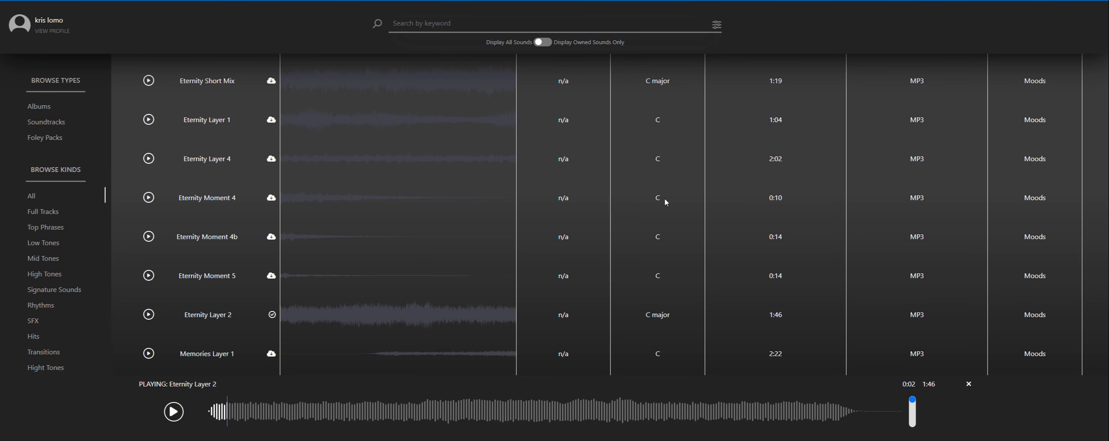
# Show all the tag chips and expand the Instruments filter list.
pyautogui.scroll(7, 664, 198)
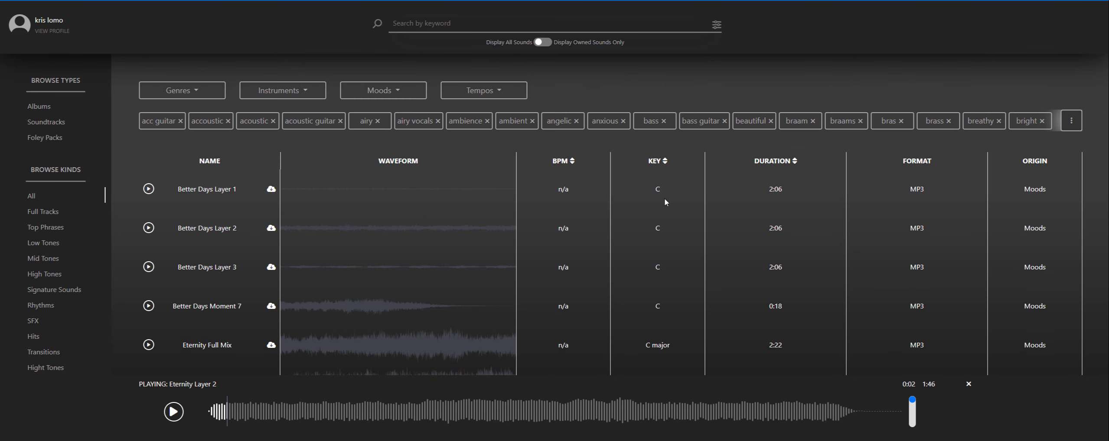
pyautogui.click(1071, 121)
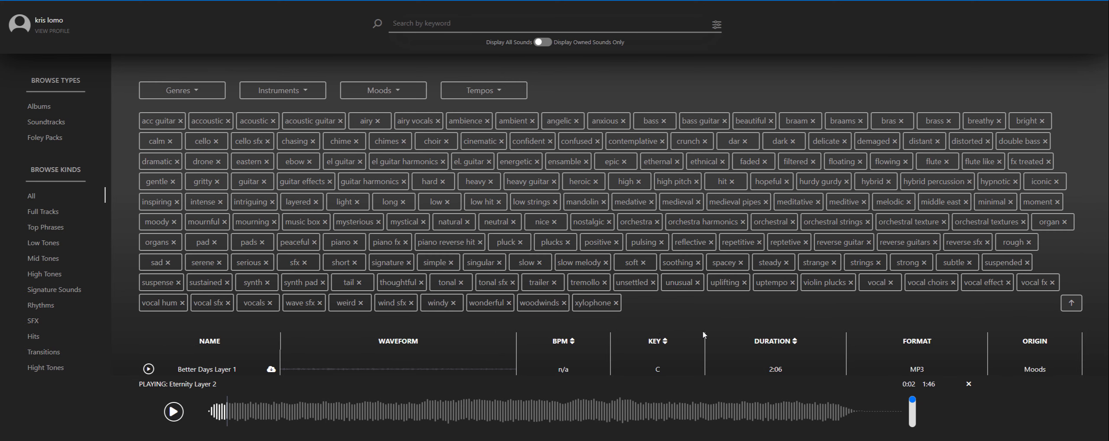
pyautogui.scroll(-1, 670, 313)
pyautogui.scroll(1, 670, 312)
pyautogui.click(305, 91)
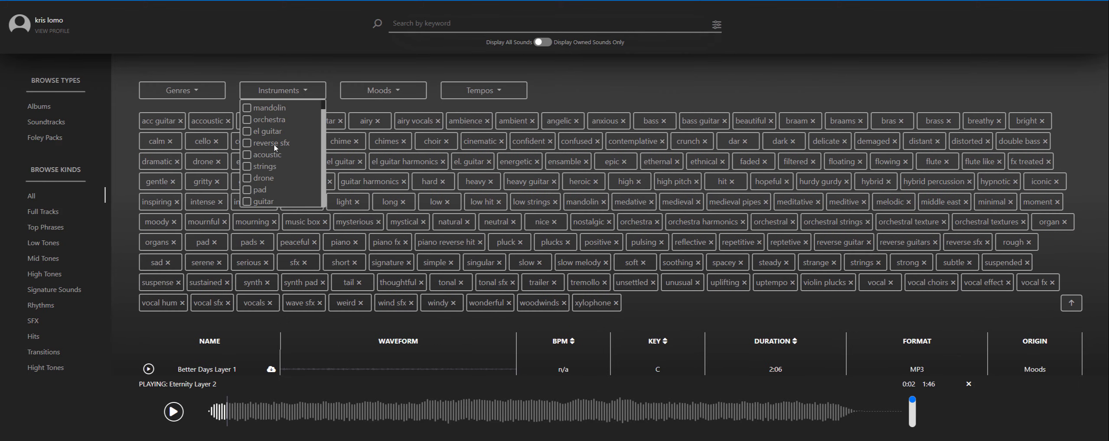
pyautogui.scroll(-2, 274, 144)
pyautogui.scroll(2, 282, 176)
# Tick the calm mood in the Moods filter and close the filter lists.
pyautogui.click(378, 91)
pyautogui.scroll(-1, 369, 137)
pyautogui.scroll(-2, 368, 139)
pyautogui.click(348, 109)
pyautogui.click(628, 83)
pyautogui.scroll(-1, 804, 315)
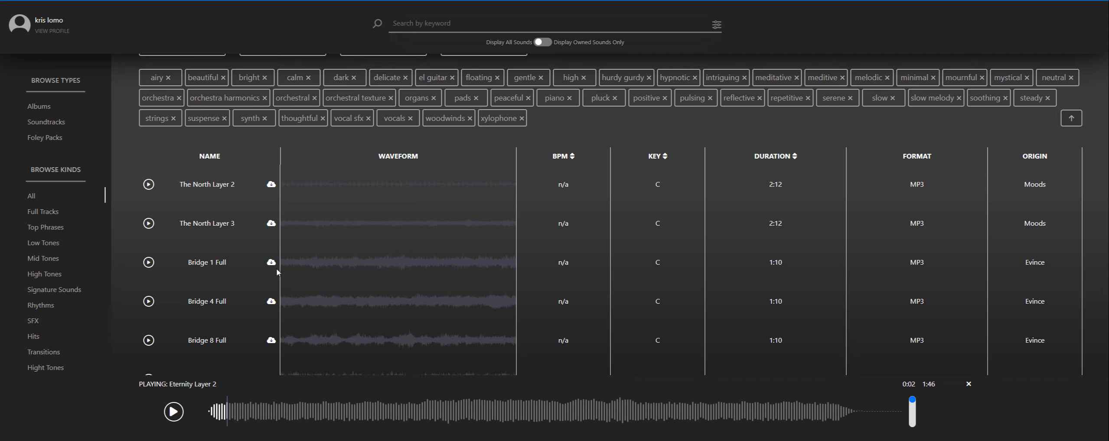
# Re-tick the Cmajor key filter, then preview the Bridge 8 Full (C, 1:10) track.
pyautogui.click(717, 24)
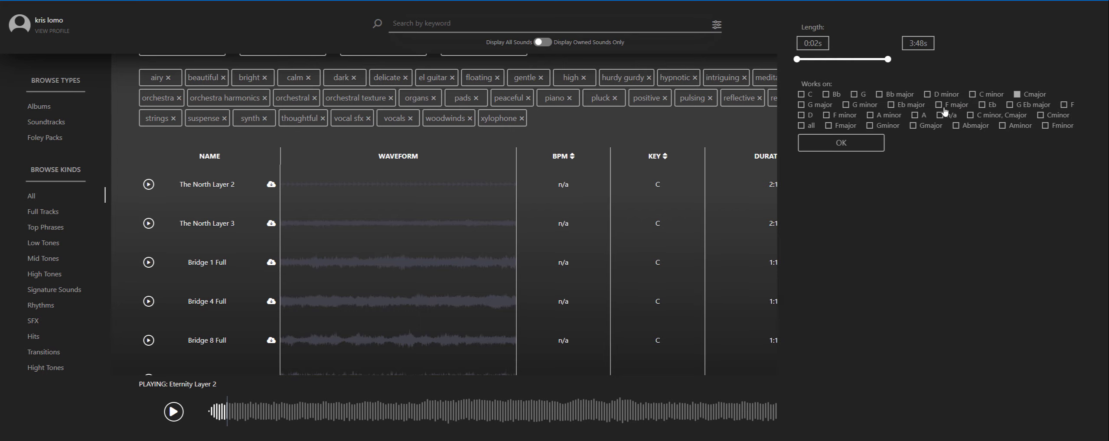
pyautogui.click(840, 144)
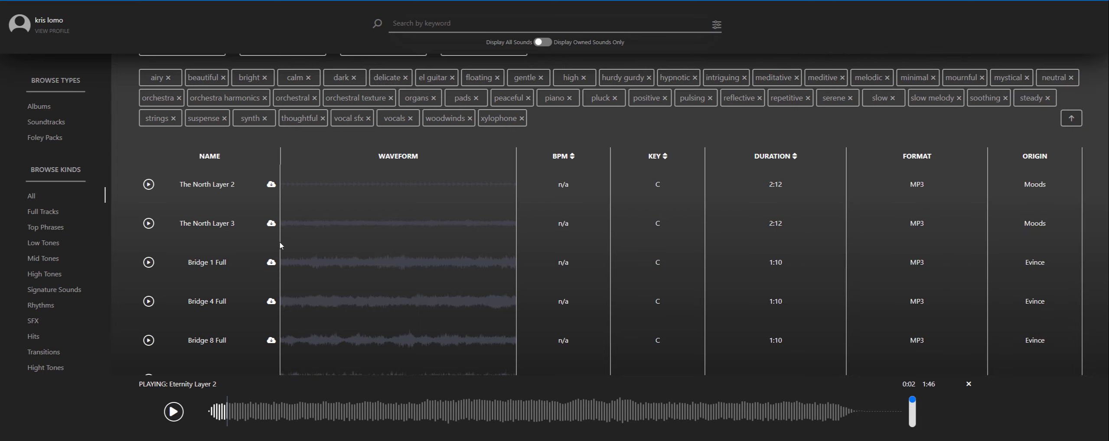
pyautogui.scroll(-2, 193, 258)
pyautogui.click(148, 254)
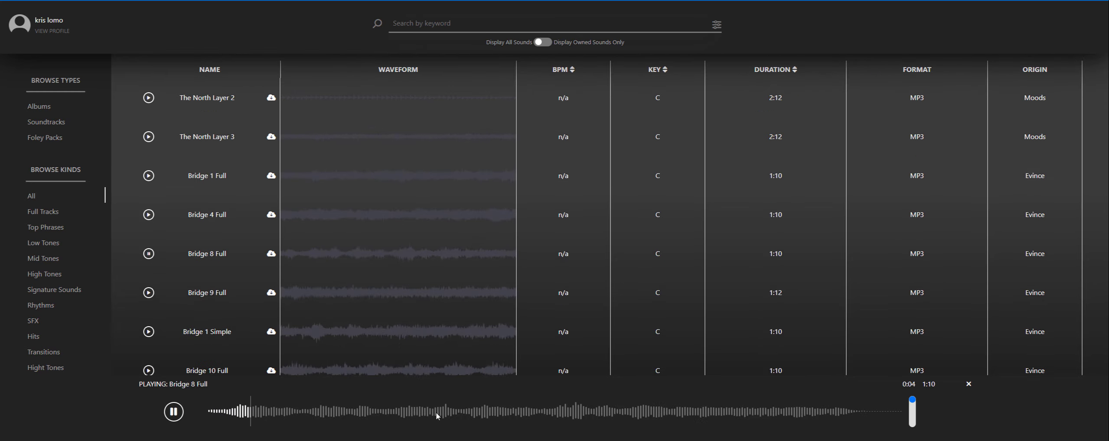
# Pause Bridge 8 Full and preview the 0:12 Heartbeat Vr1 rhythm instead.
pyautogui.click(148, 254)
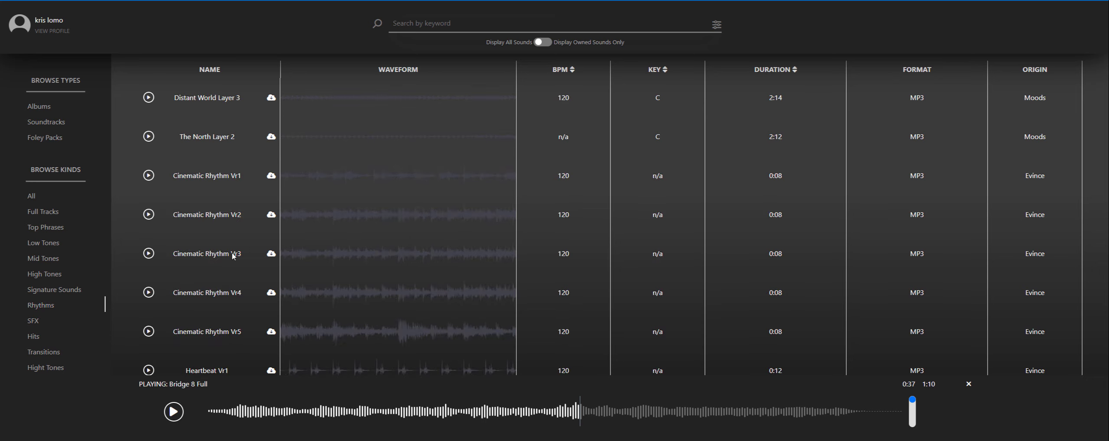
pyautogui.scroll(-2, 274, 225)
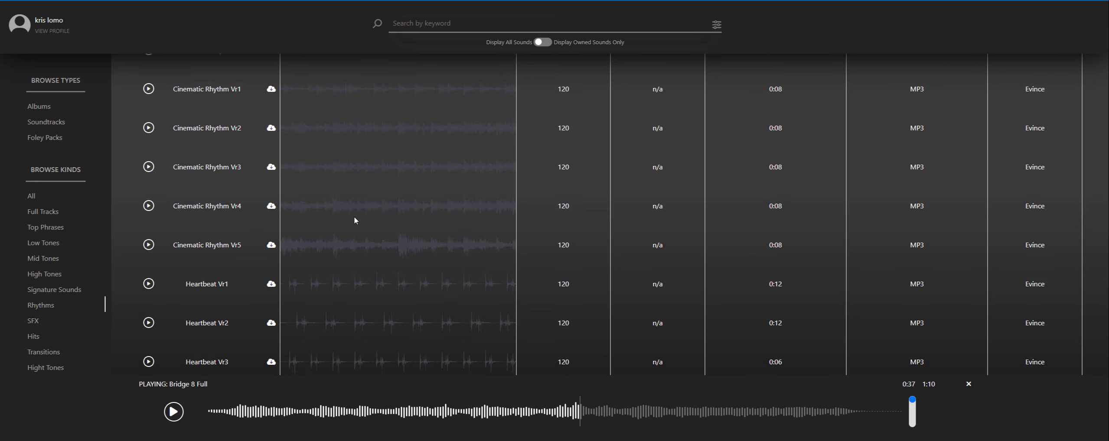
pyautogui.click(148, 284)
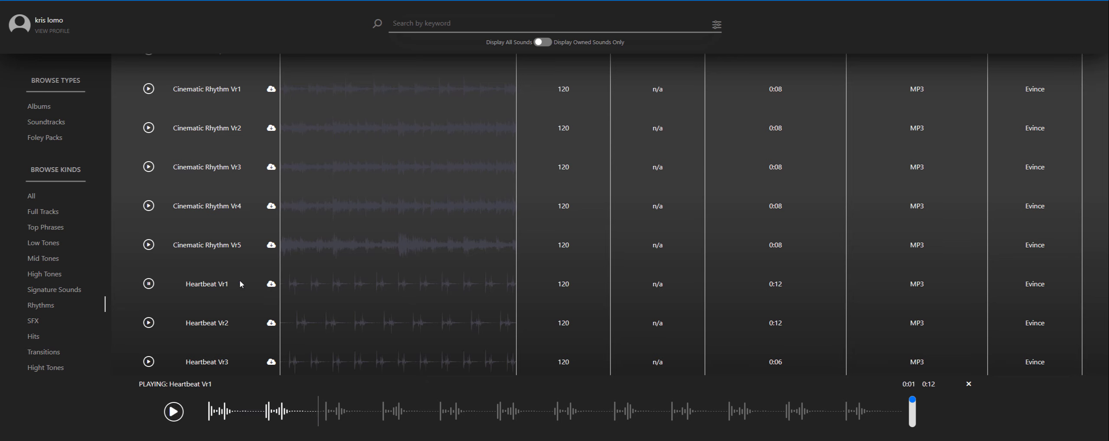
# Download the Heartbeat Vr1 rhythm from the sound library.
pyautogui.click(270, 284)
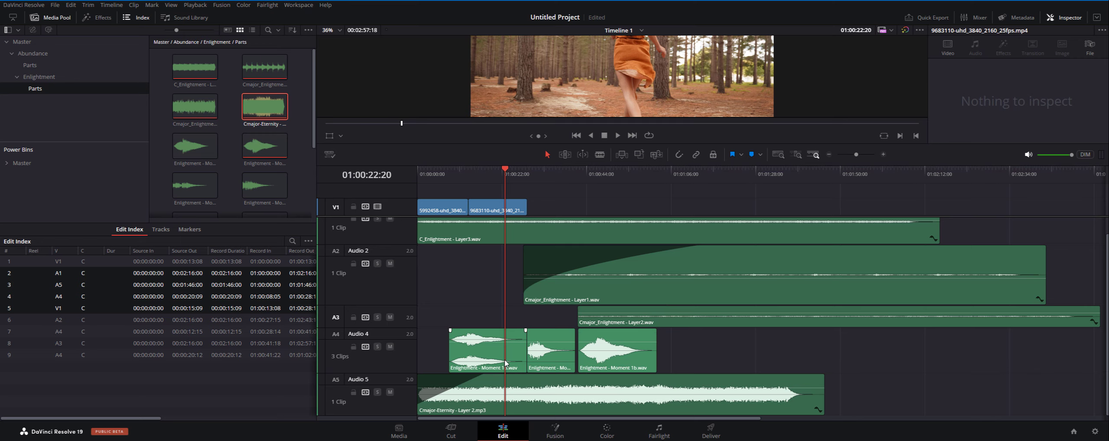